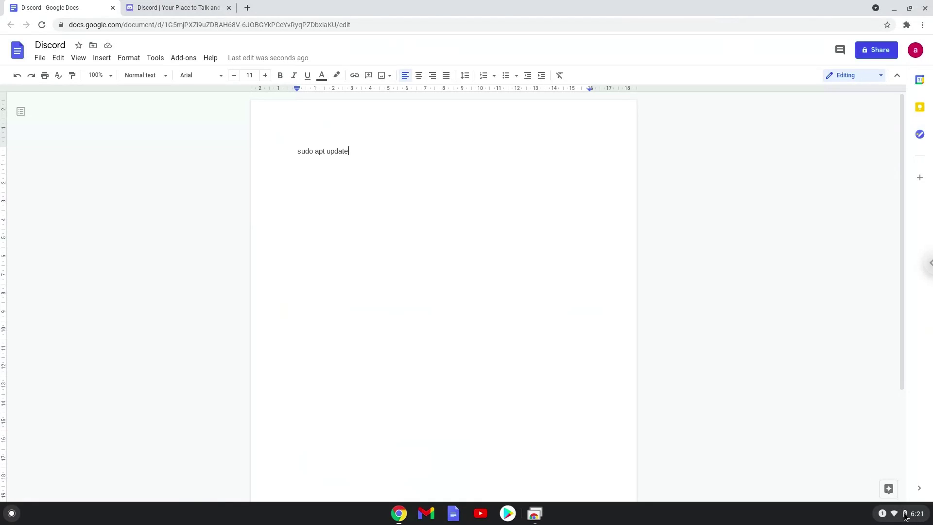
Turn on Linux (Beta) in the Chromebook settings with the recommended 7.5 GB disk size, and close the resulting terminal and settings windows.
click(904, 514)
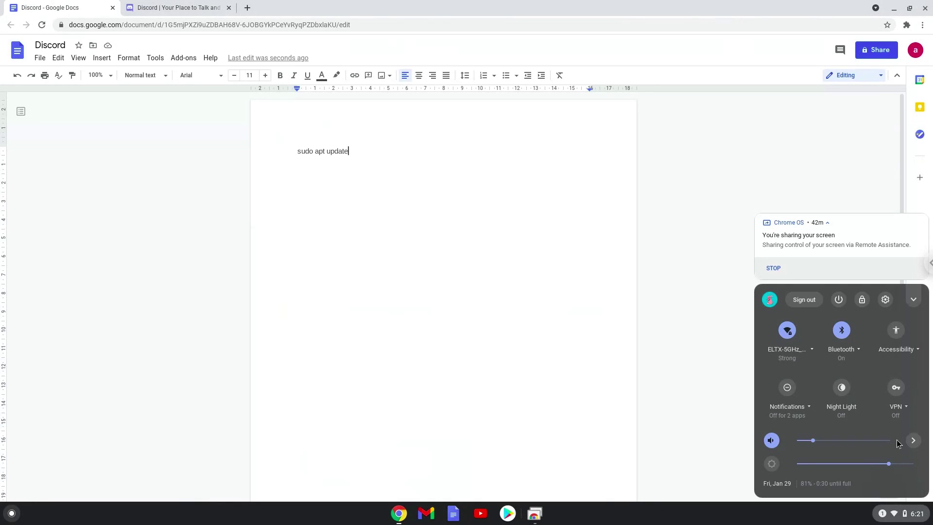
click(886, 299)
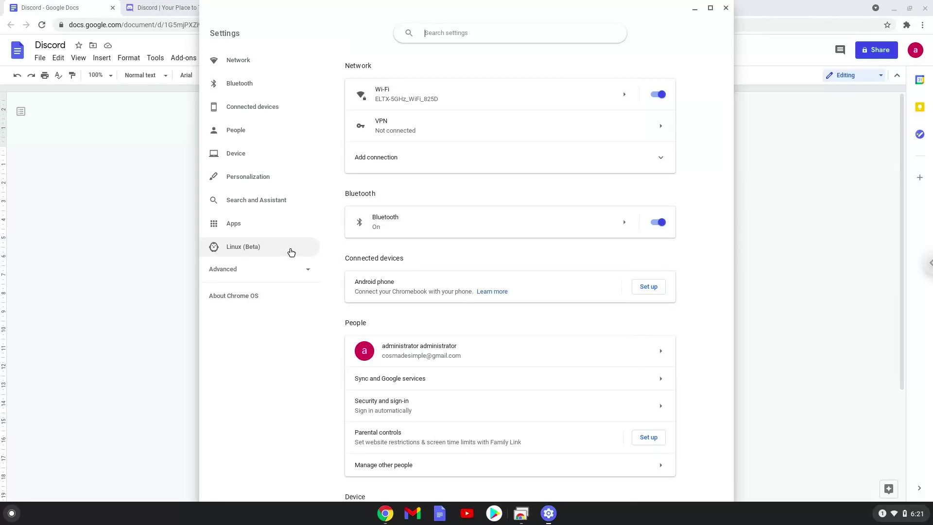
click(290, 251)
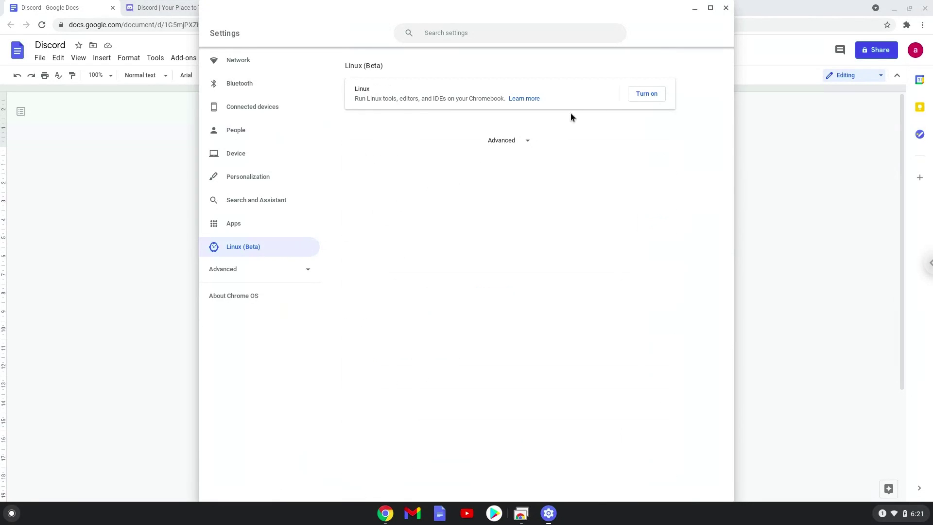
click(635, 94)
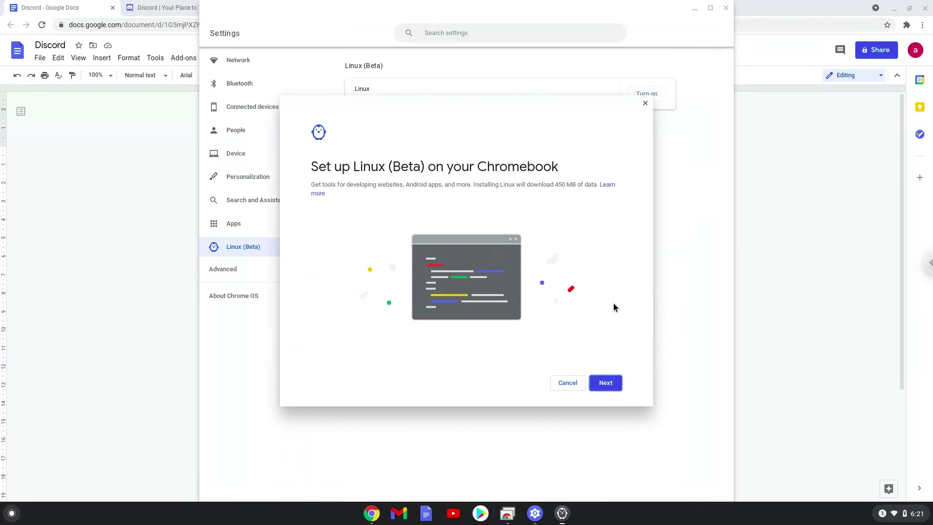
click(605, 383)
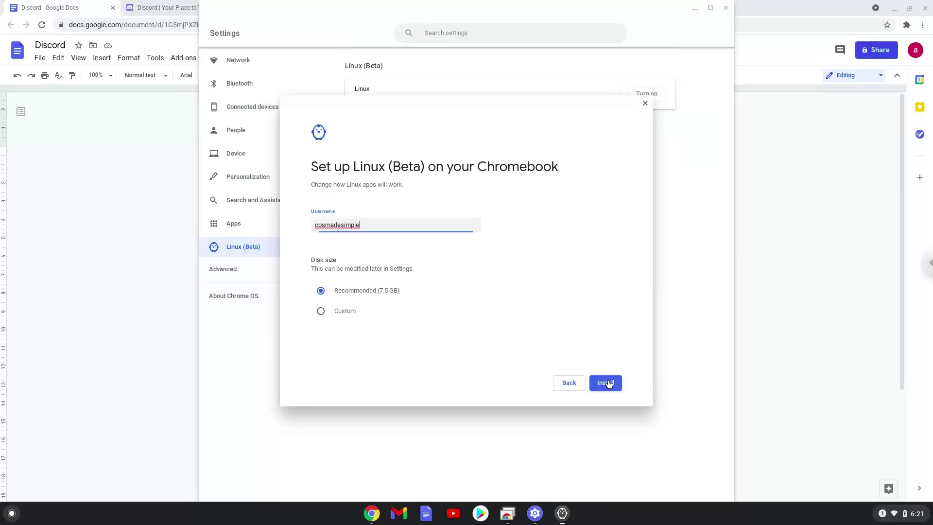
click(609, 382)
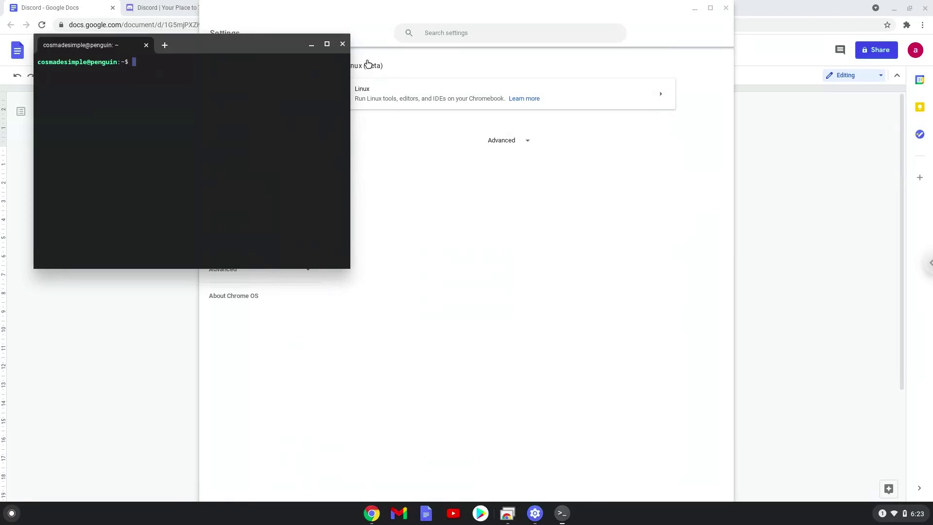
click(343, 44)
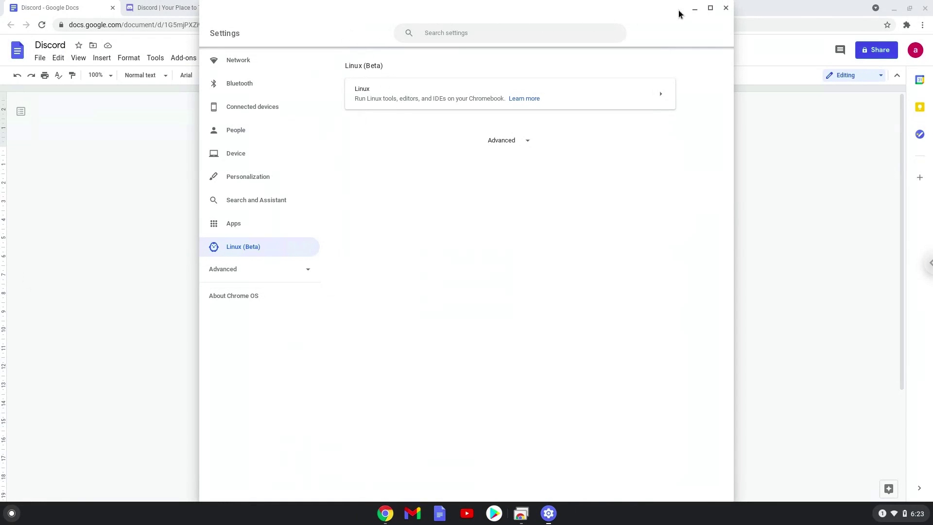
click(727, 8)
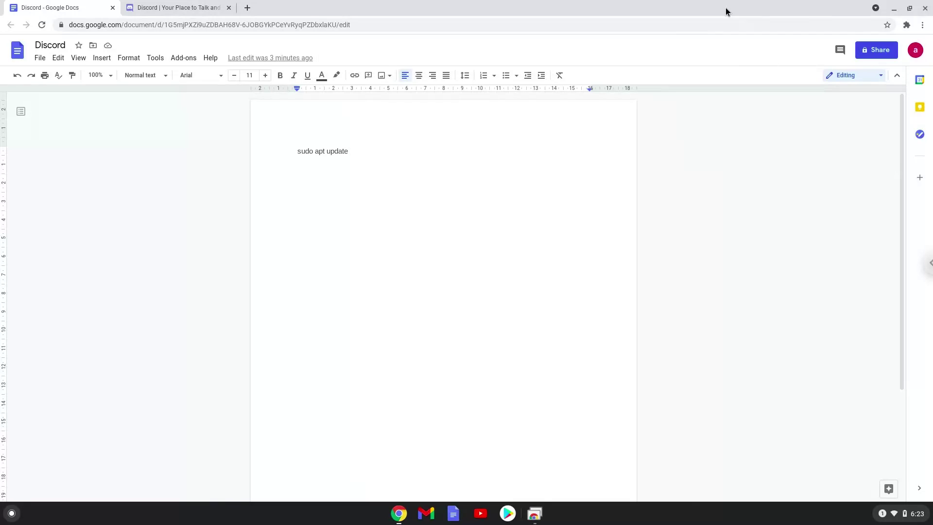
Copy the "sudo apt update" command from the document.
triple_click(335, 154)
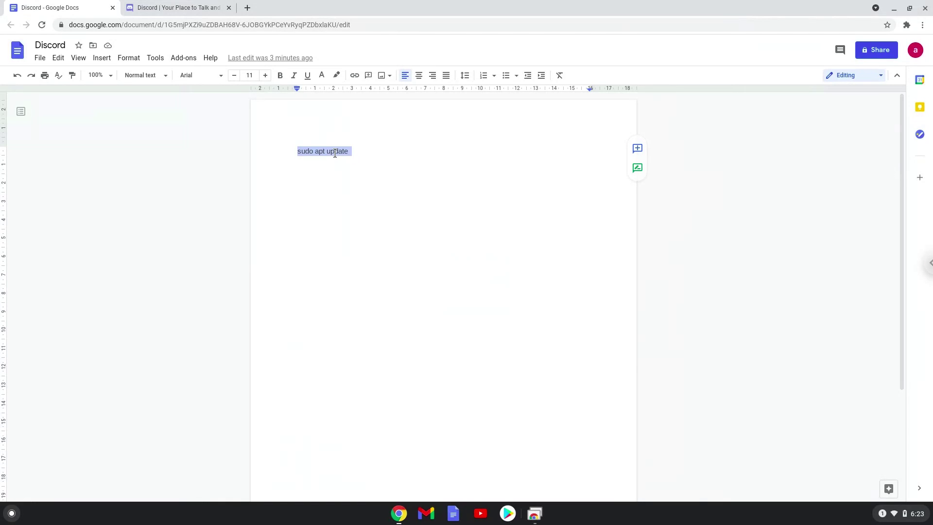
right_click(335, 153)
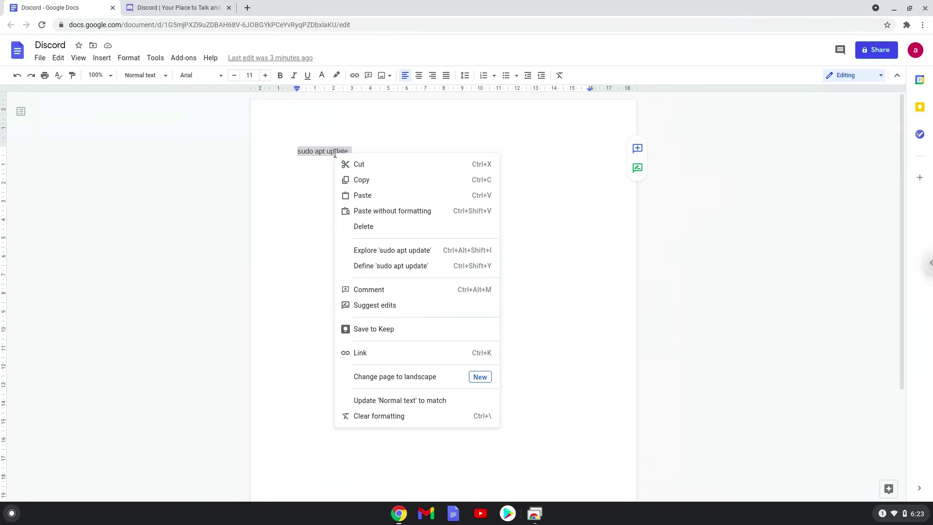
click(363, 181)
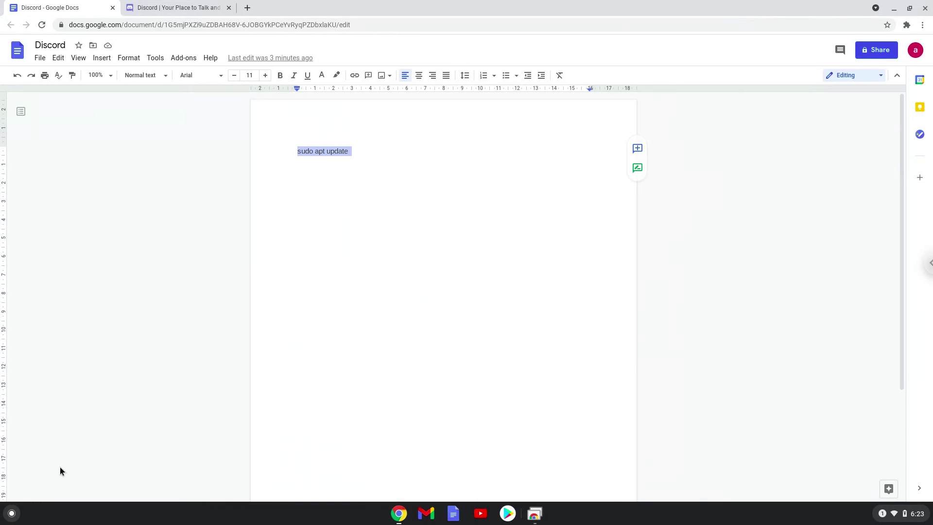
Switch to the Terminal app, maximize its window and run the command "sudo apt update".
click(11, 513)
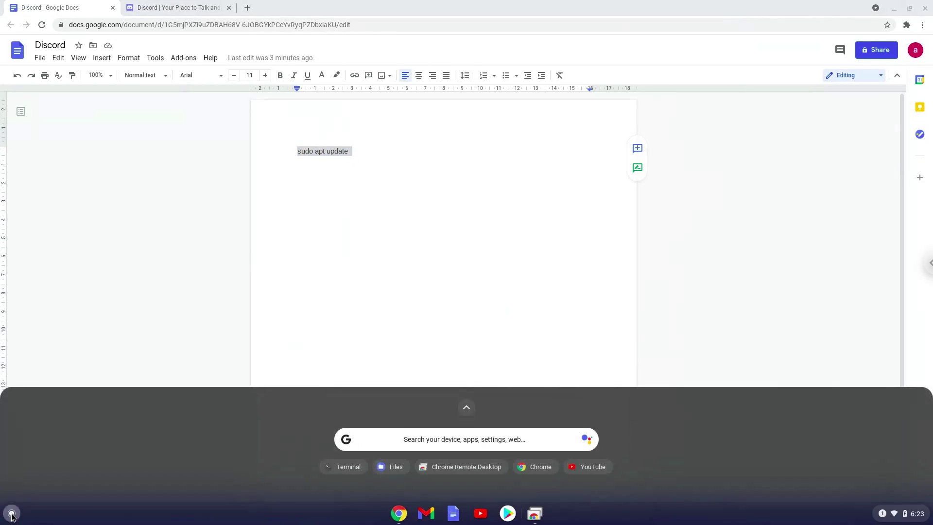
text(terminal)
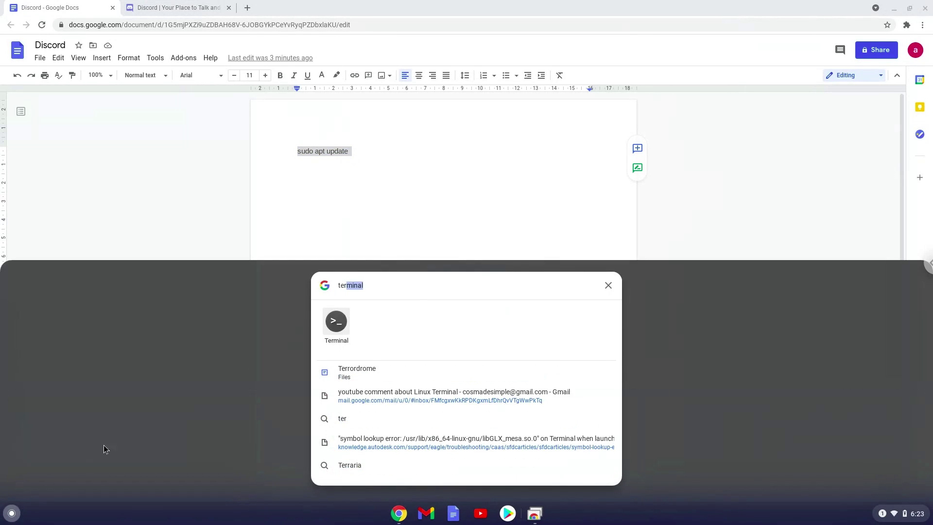
click(335, 321)
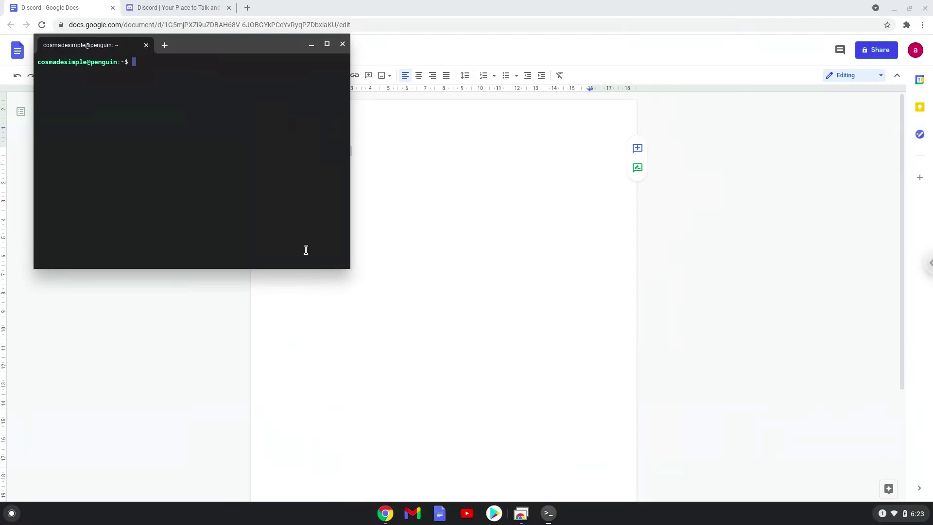
double_click(239, 41)
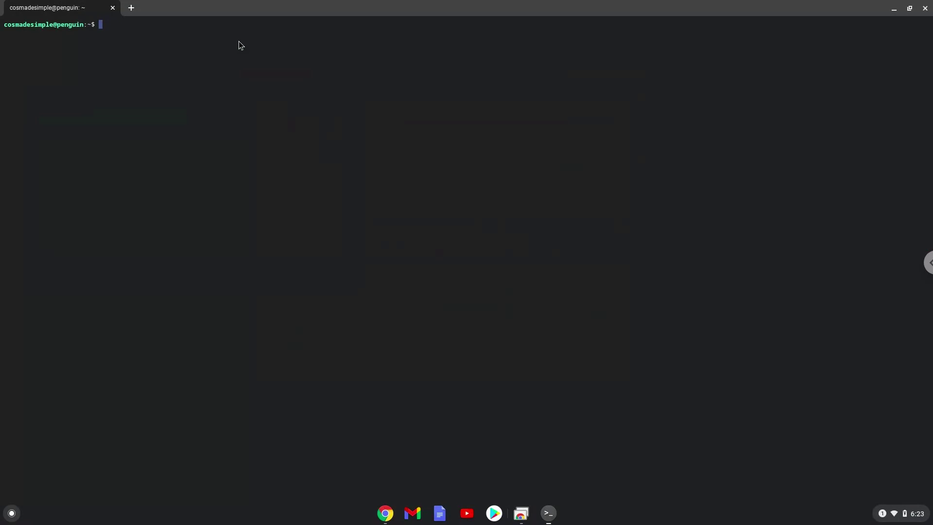
text(sudo apt update)
key(Return)
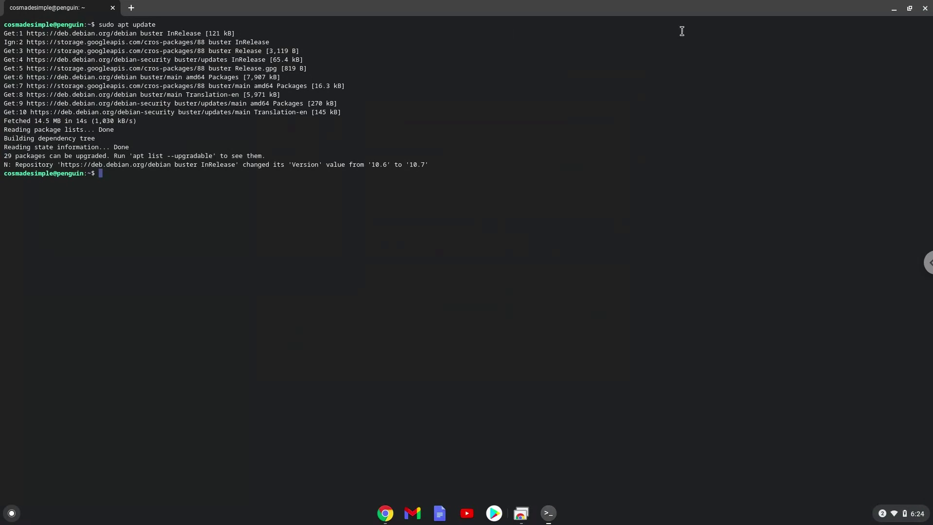
Close the Terminal, confirming to leave the app, and close the Google Docs document in the browser.
click(925, 8)
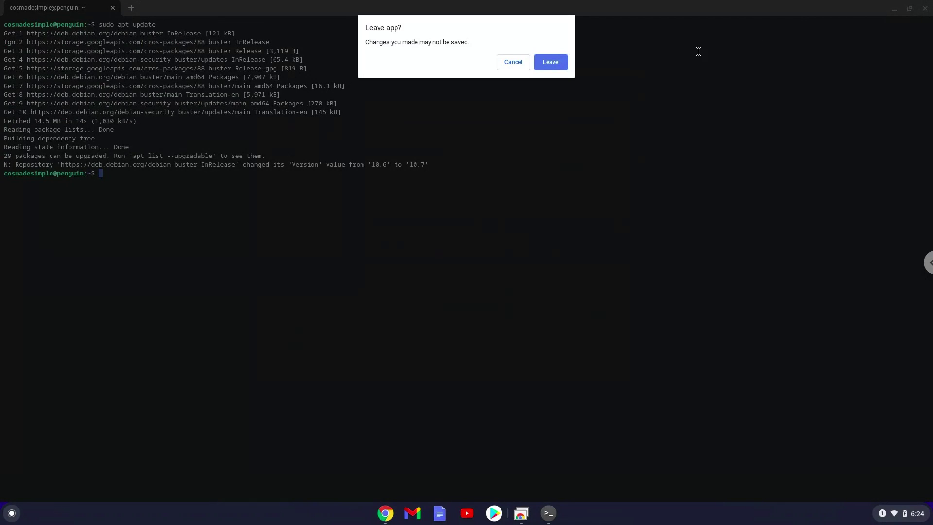
click(557, 61)
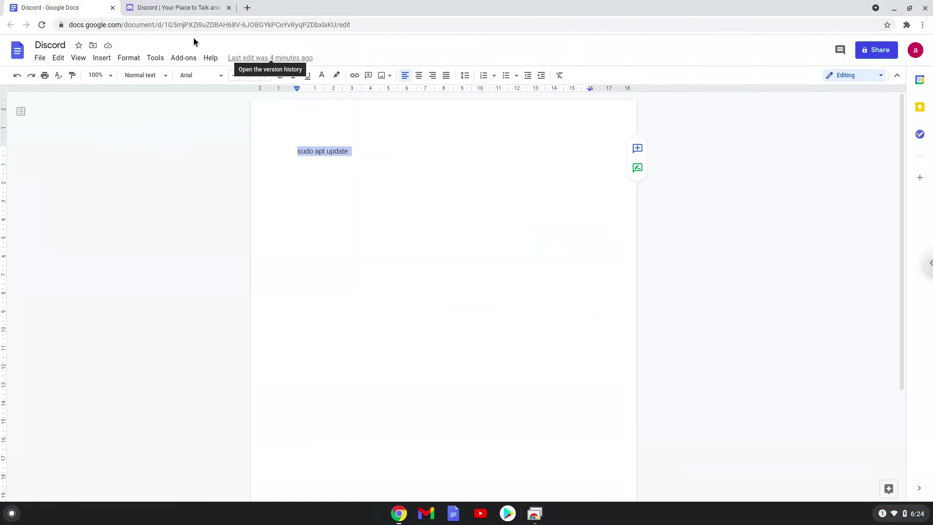
click(113, 8)
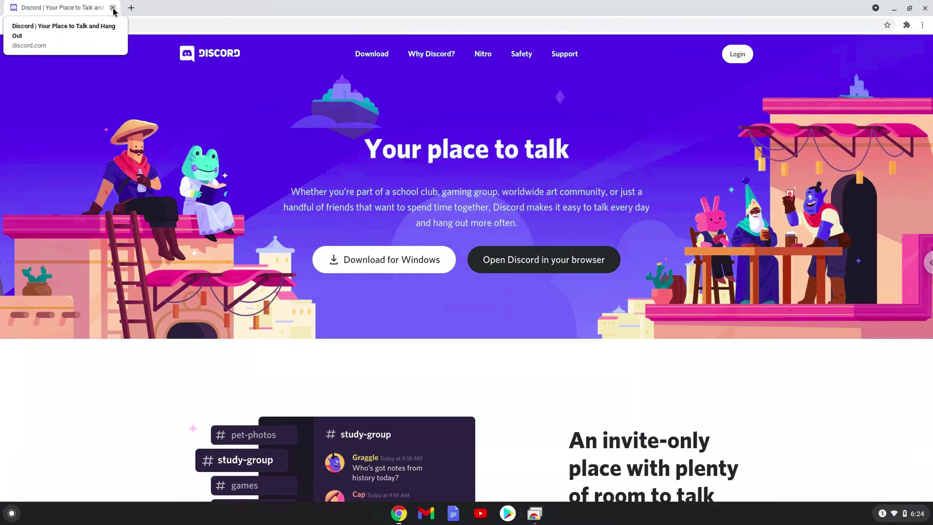
Download the Linux version of Discord as a deb package from the website's download page.
click(372, 54)
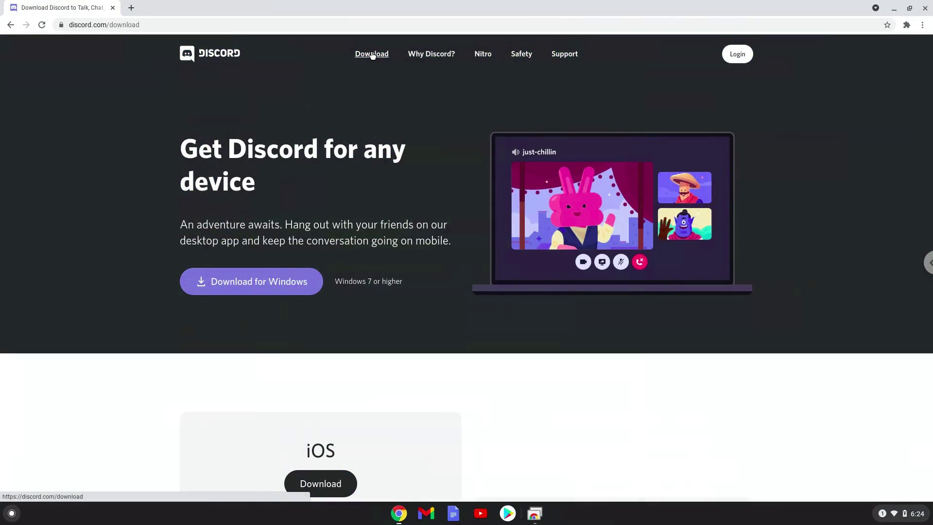
scroll(372, 54, down, 2)
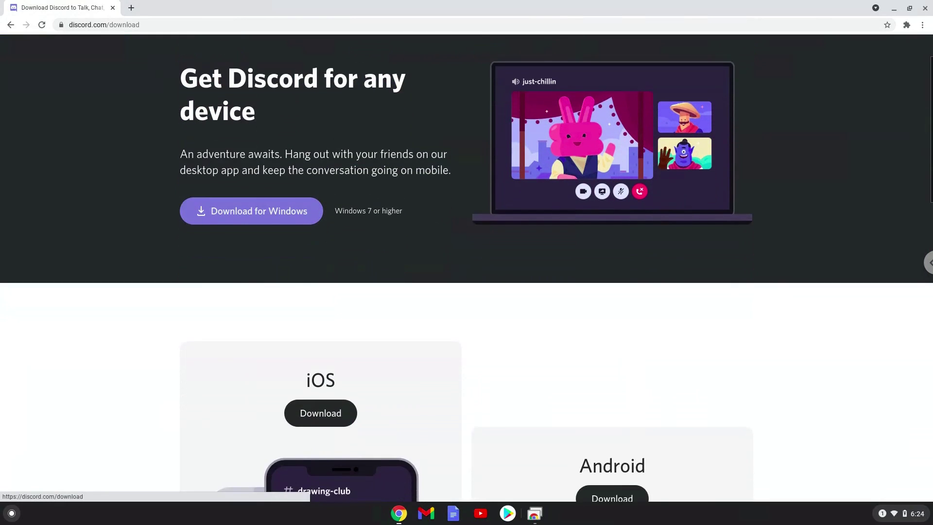
scroll(466, 267, down, 4)
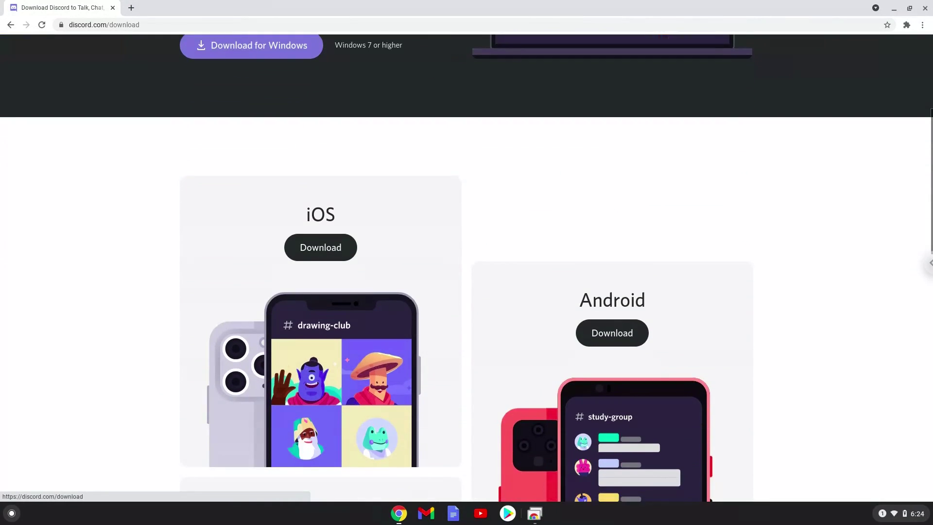
scroll(467, 267, down, 4)
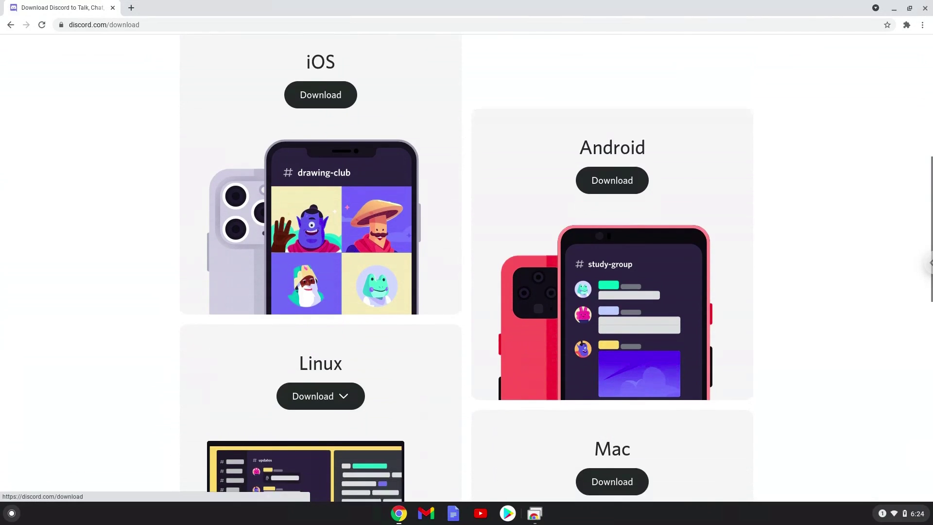
scroll(346, 227, down, 1)
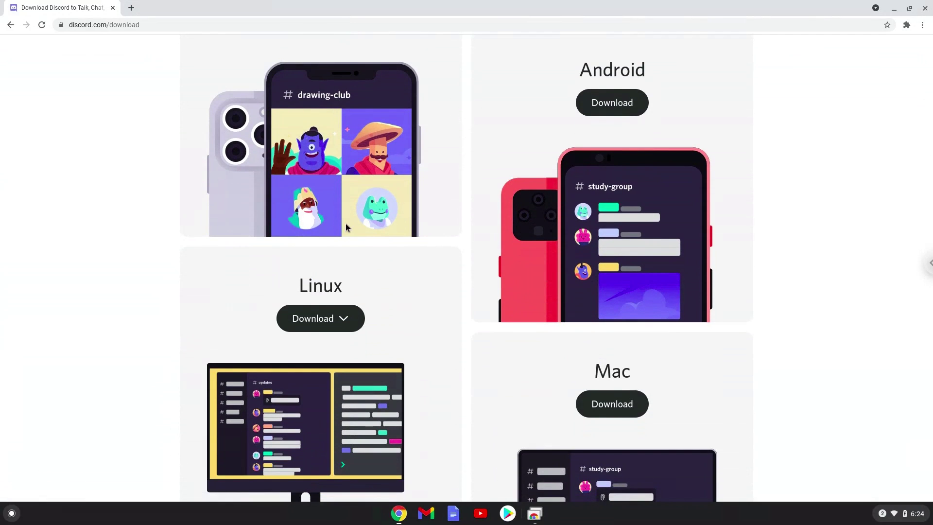
click(347, 319)
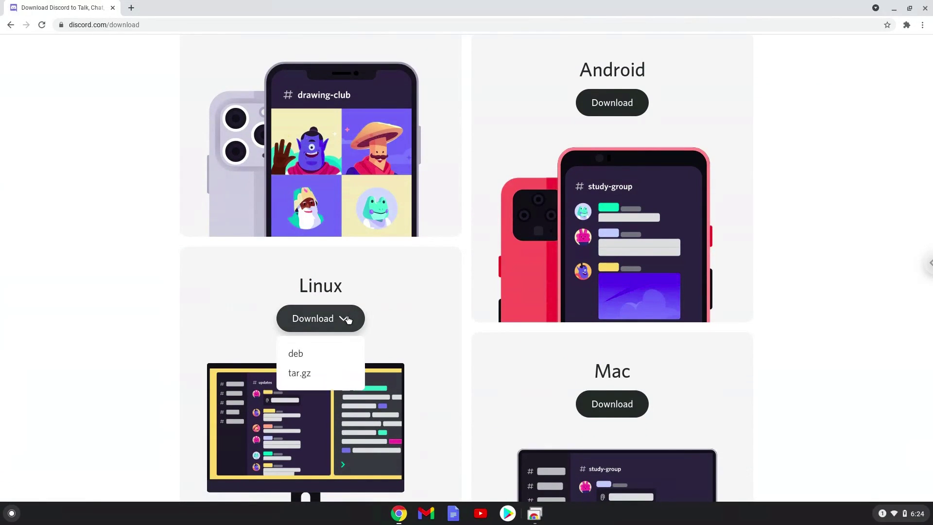
click(349, 355)
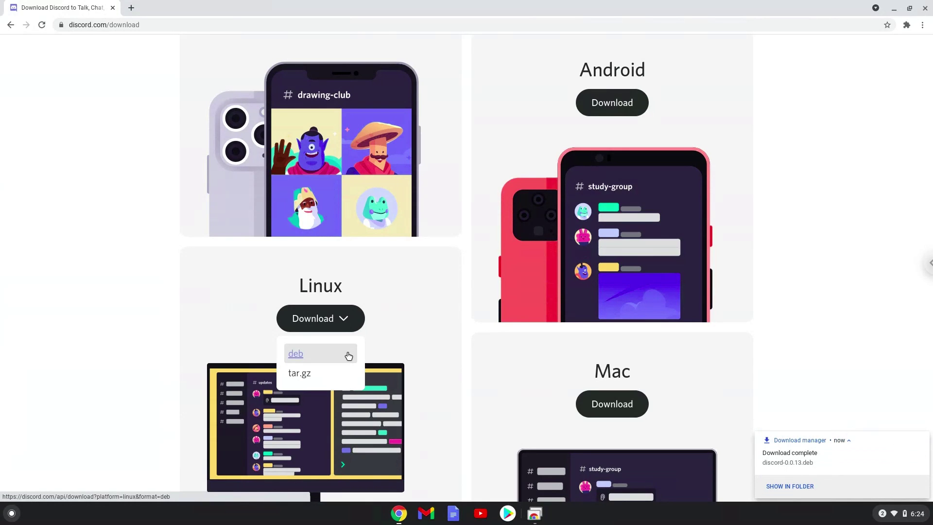
Install discord-0.0.13.deb from the Downloads folder with Linux (Beta), and close the file manager and browser windows.
click(781, 485)
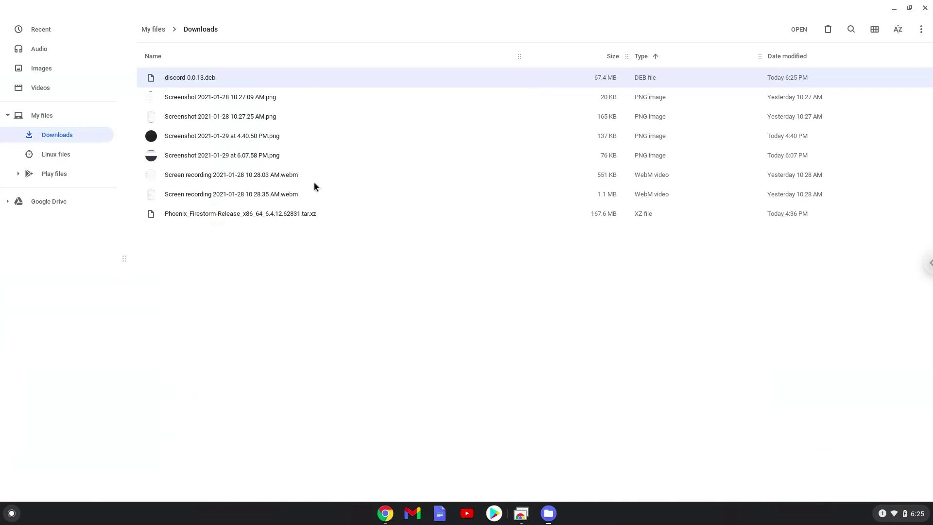
right_click(185, 79)
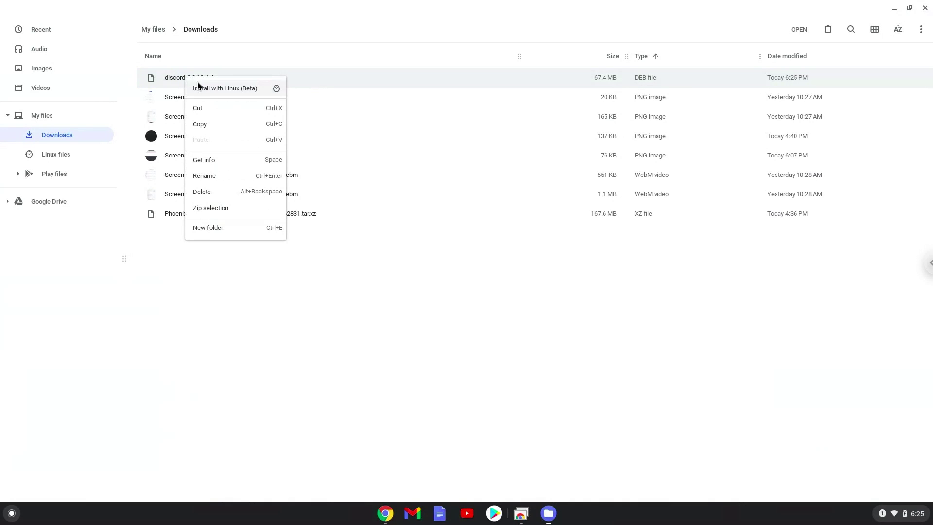
click(204, 89)
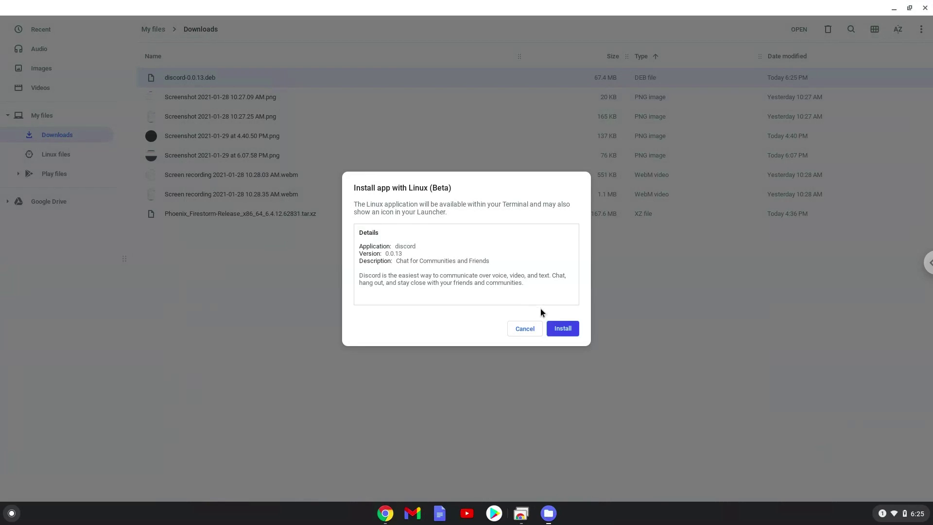
click(563, 329)
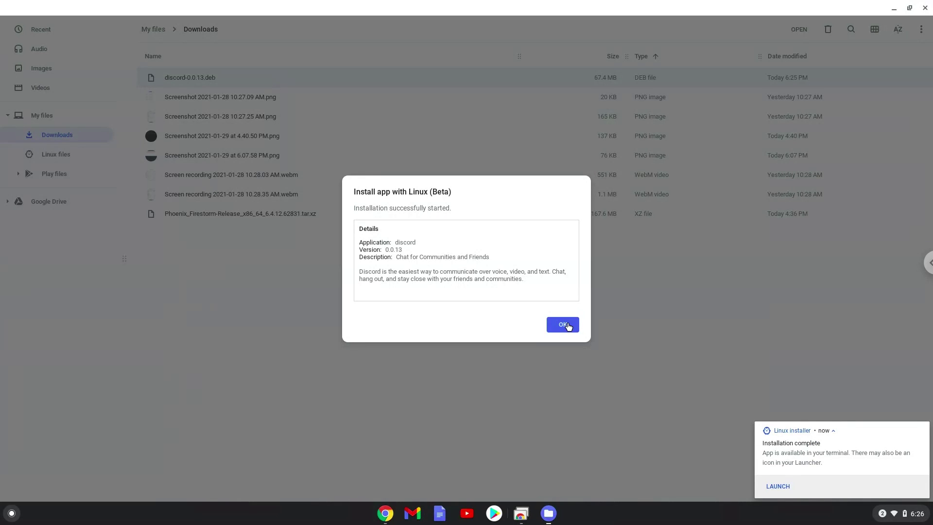
click(566, 325)
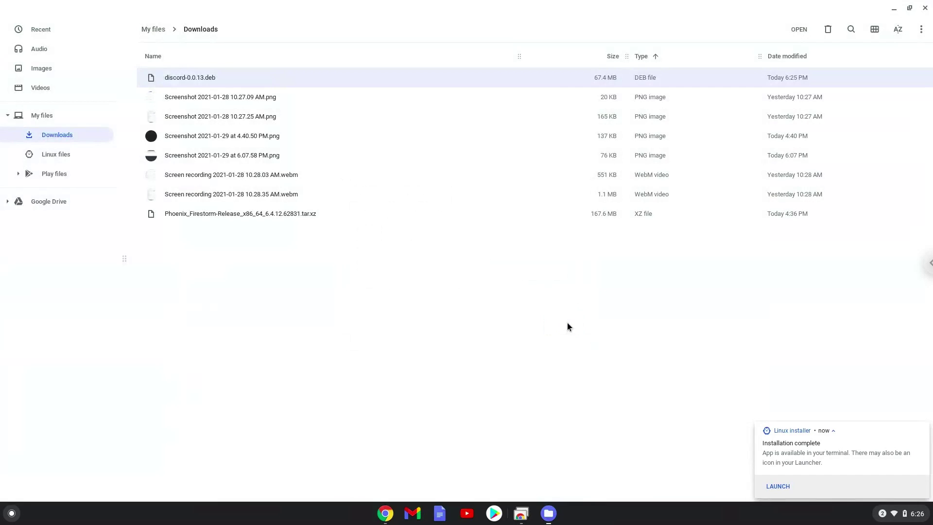
click(925, 8)
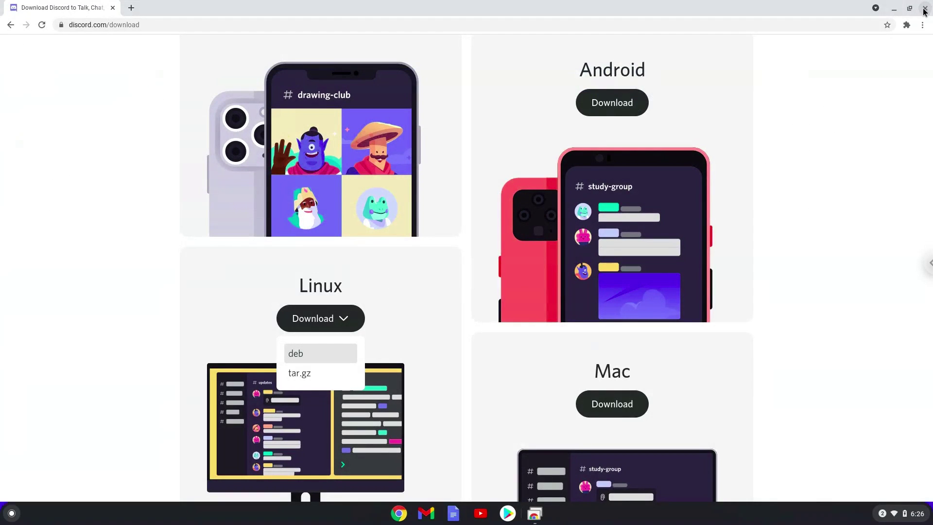
click(924, 8)
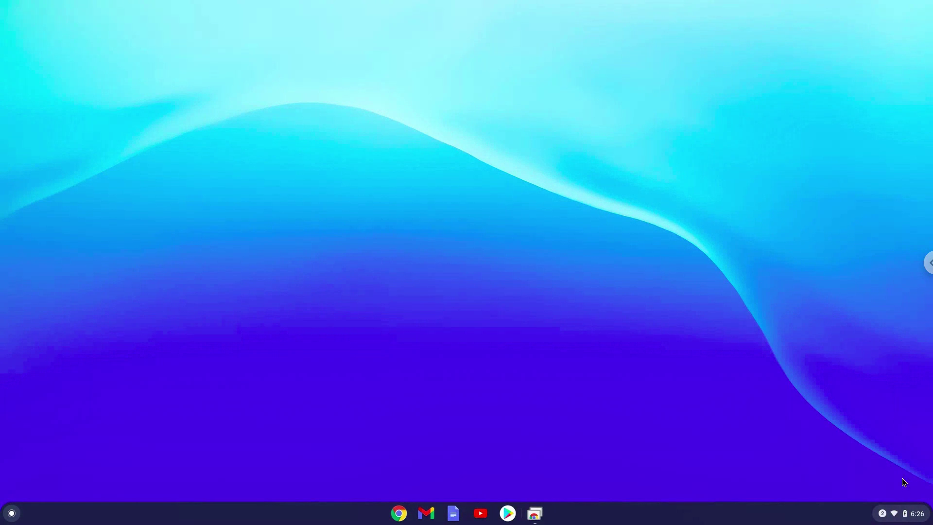
Allow Linux (Beta) to access the microphone in the Chromebook's settings, accepting the Linux shutdown, and close Settings.
click(907, 517)
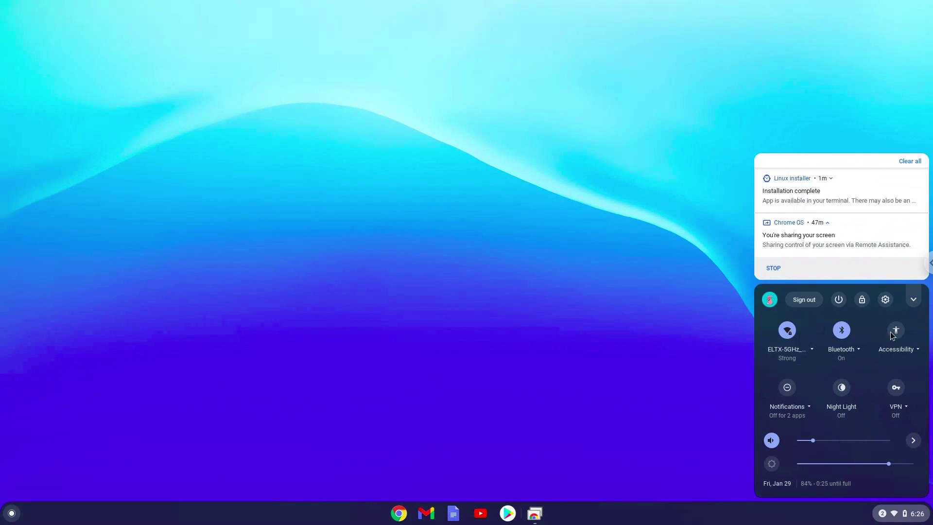
click(886, 299)
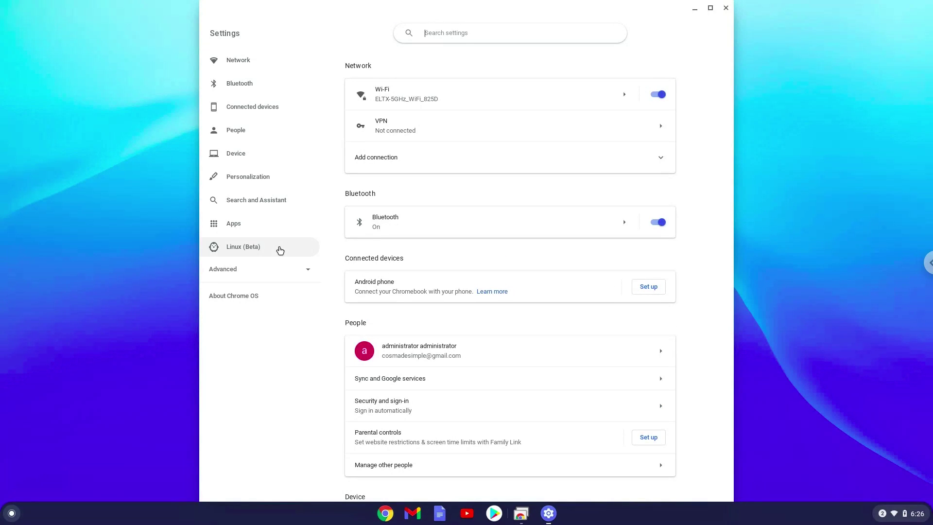
click(281, 250)
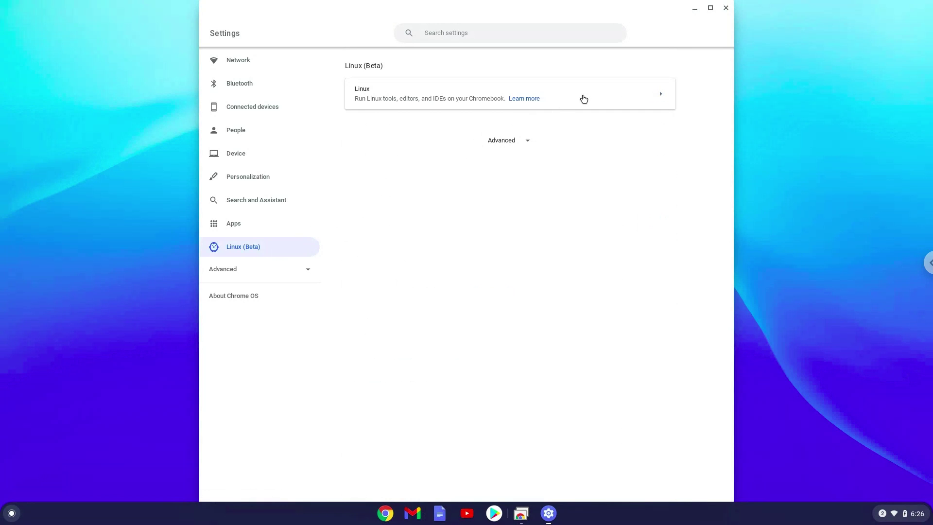
click(583, 99)
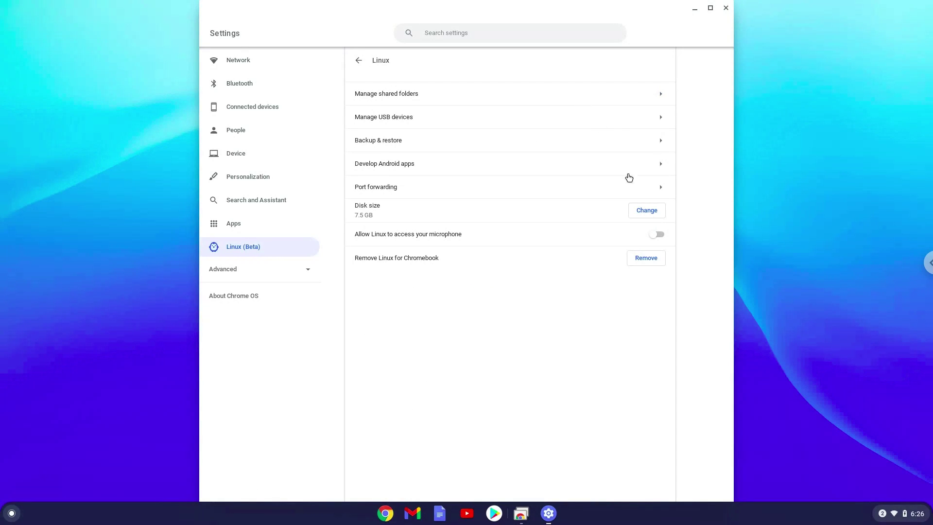
click(660, 235)
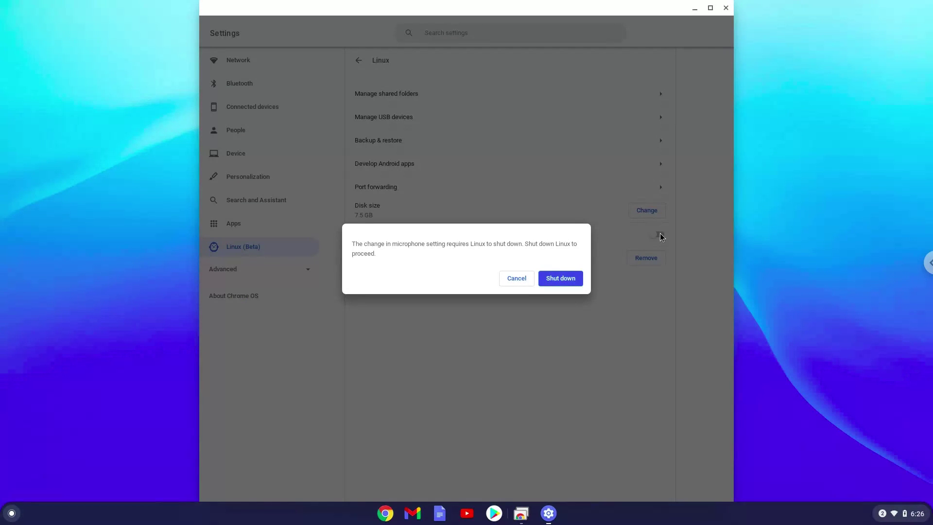
click(564, 283)
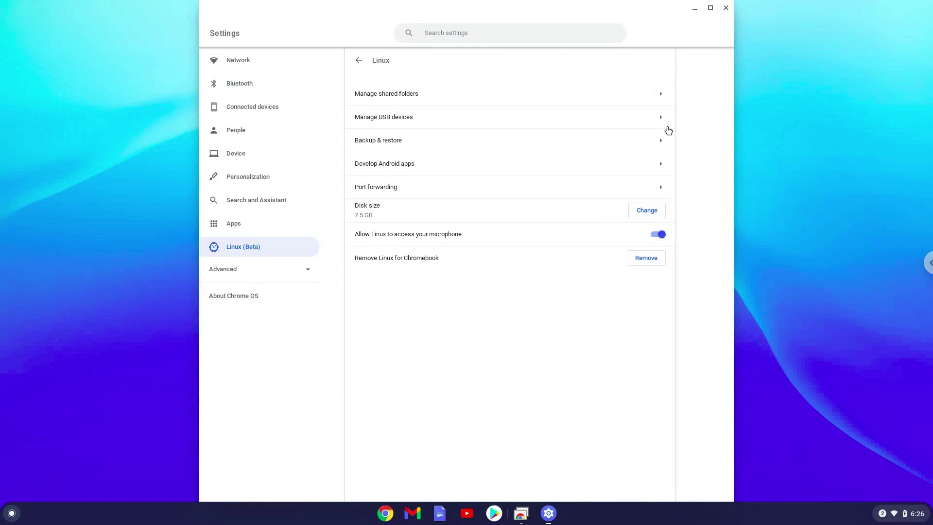
click(726, 9)
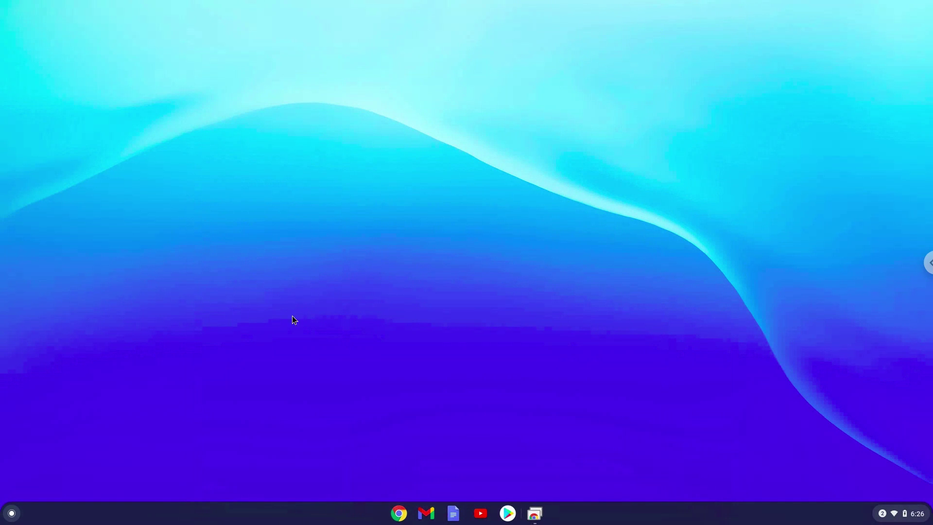
Launch the Discord app from the Linux apps folder and maximize its window.
click(11, 513)
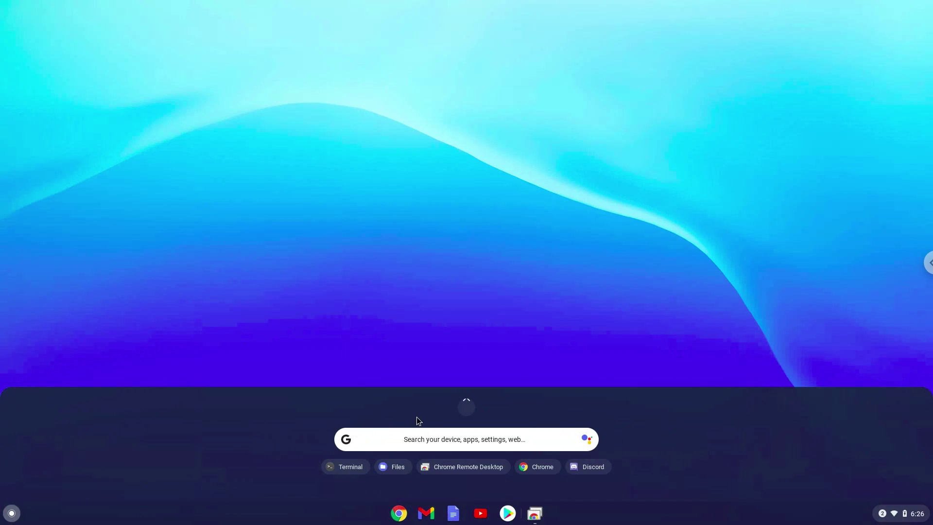
click(464, 410)
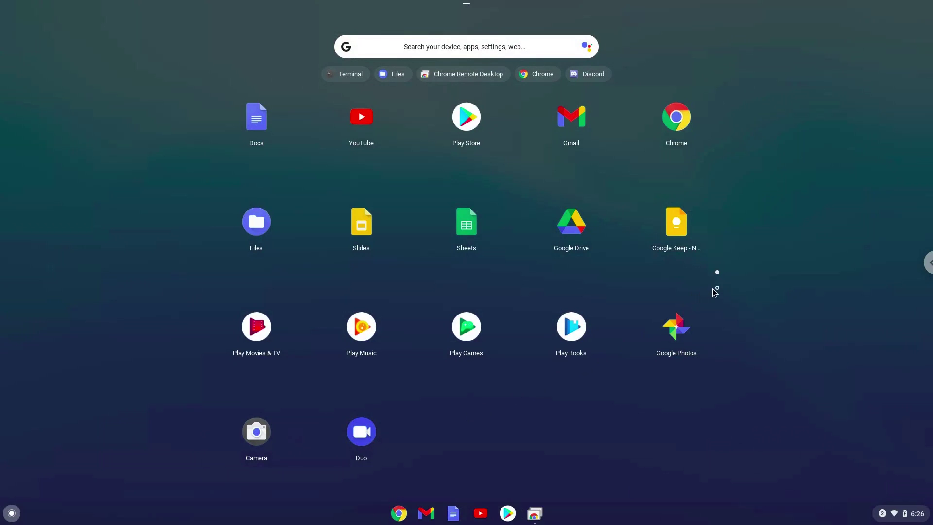
click(717, 288)
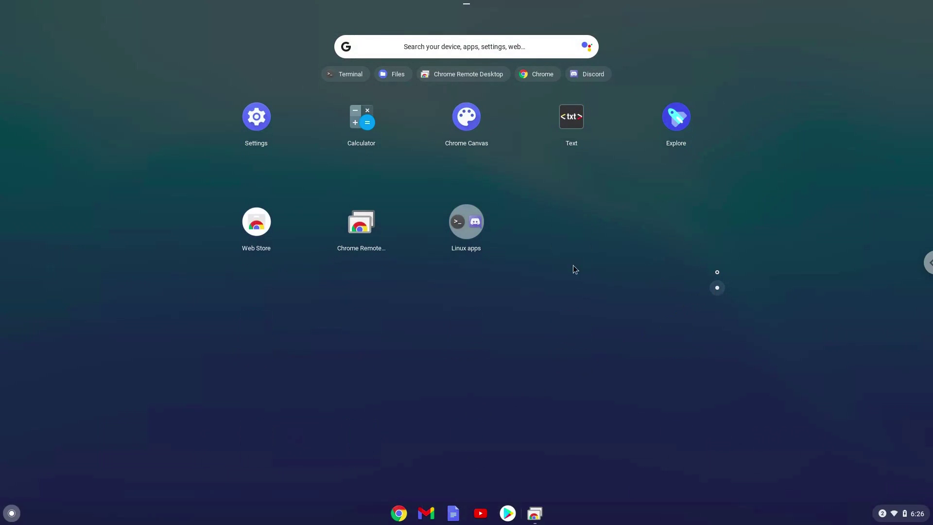
click(462, 234)
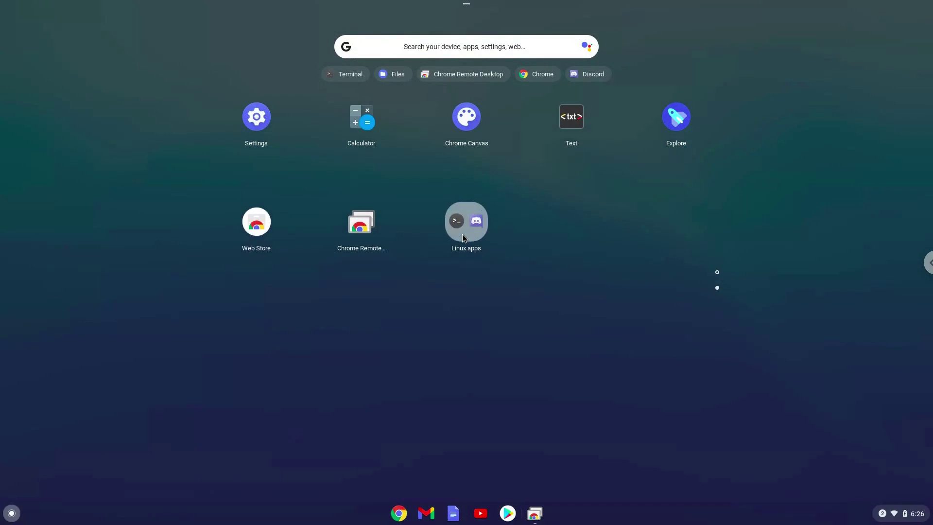
click(498, 209)
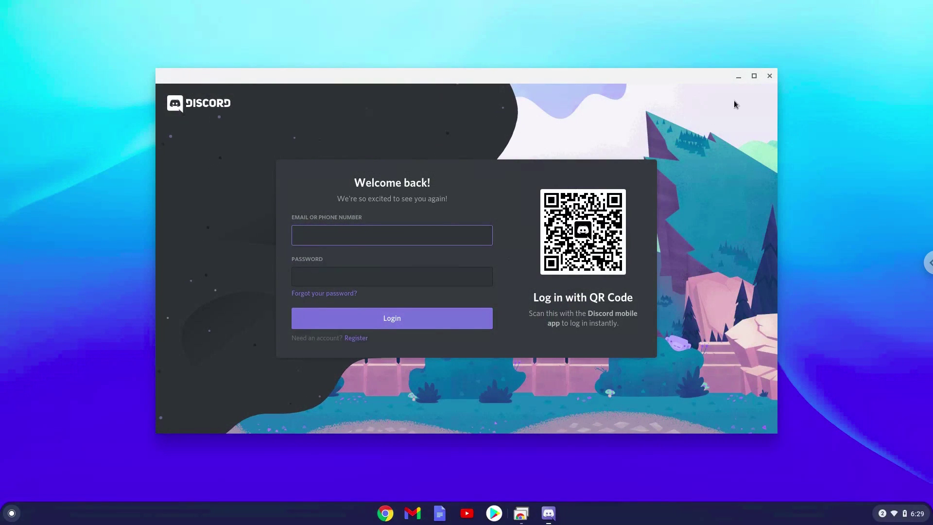
click(754, 77)
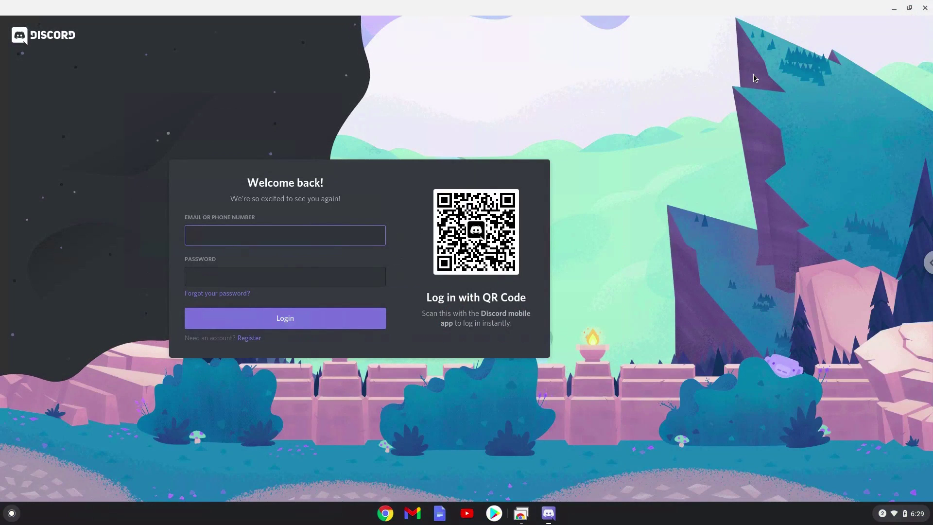